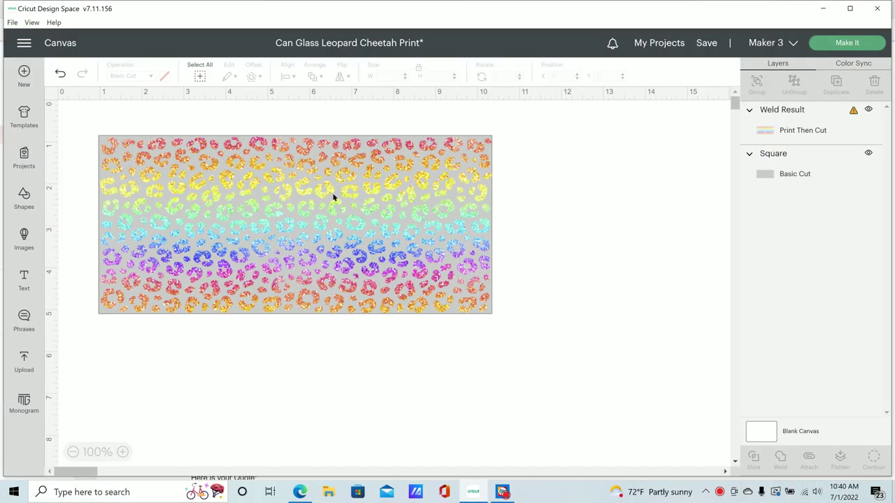
# - Move the rainbow leopard print down off the grey rectangle and select the rectangle to check its size
pyautogui.moveTo(555, 209); pyautogui.dragTo(324, 340)
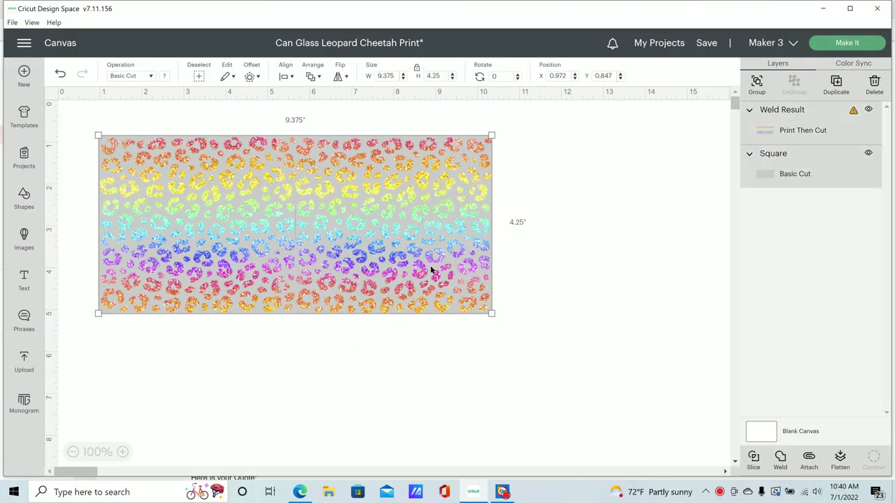
pyautogui.moveTo(431, 267)
pyautogui.mouseDown()
pyautogui.moveTo(446, 273)
pyautogui.moveTo(441, 265)
pyautogui.mouseUp()
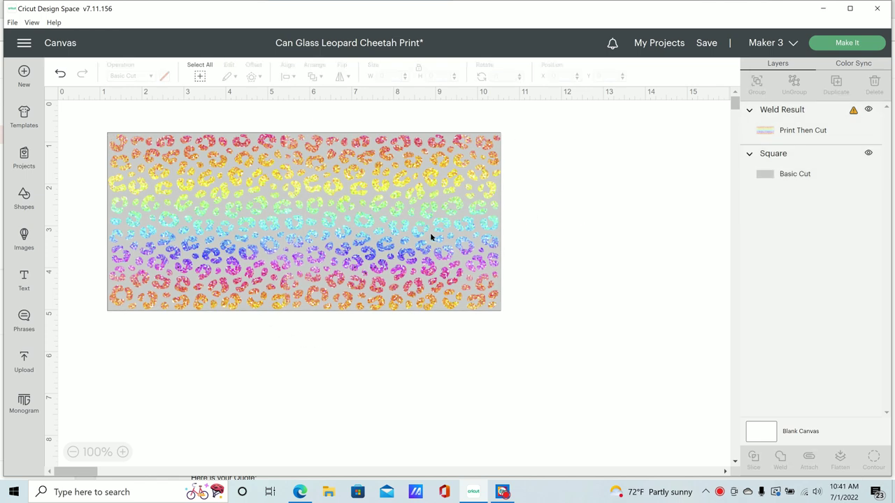
pyautogui.moveTo(430, 233)
pyautogui.mouseDown()
pyautogui.moveTo(451, 234)
pyautogui.moveTo(429, 236)
pyautogui.mouseUp()
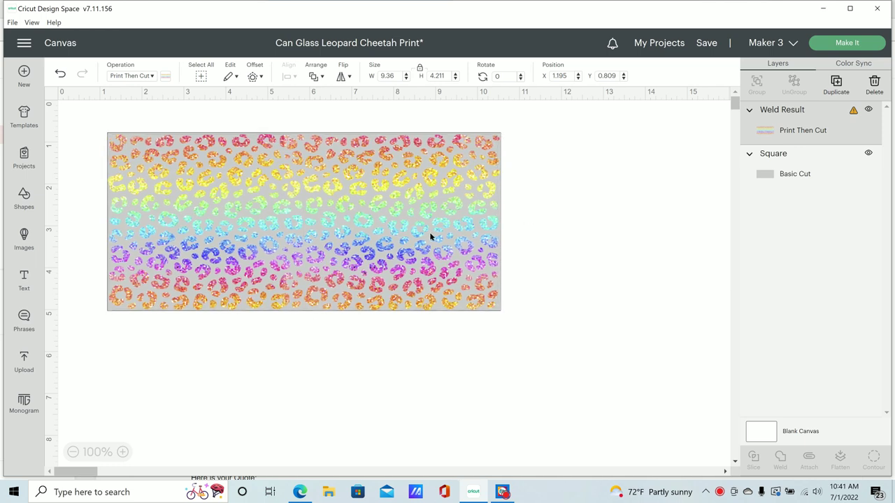
pyautogui.moveTo(352, 228); pyautogui.dragTo(348, 279)
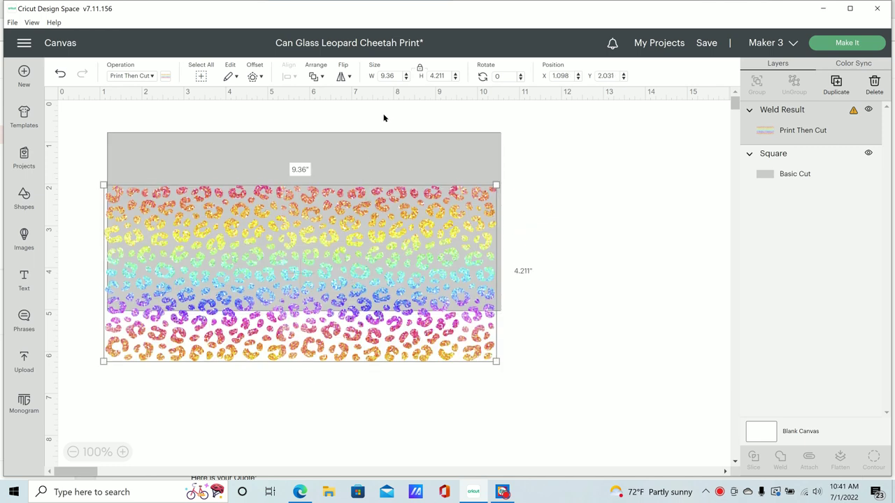
pyautogui.click(371, 154)
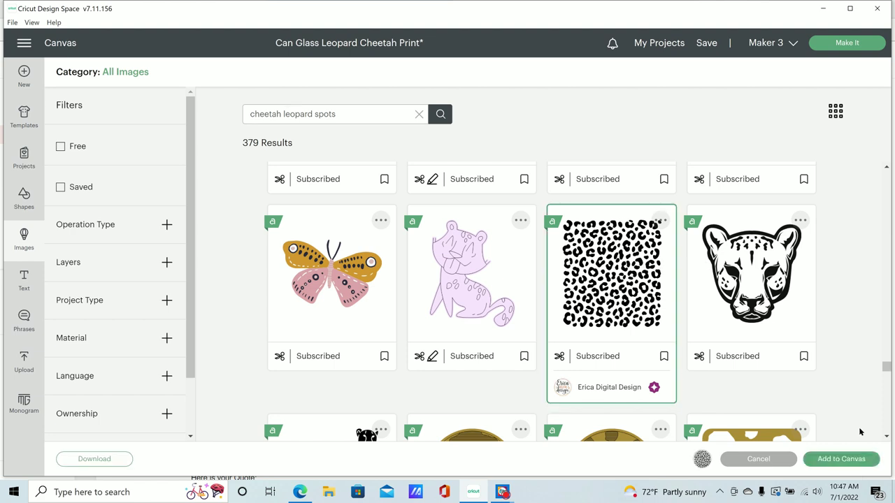
# - Add the black leopard pattern at 4.23 in over the rectangle's left end, with a duplicate beside it
pyautogui.click(841, 460)
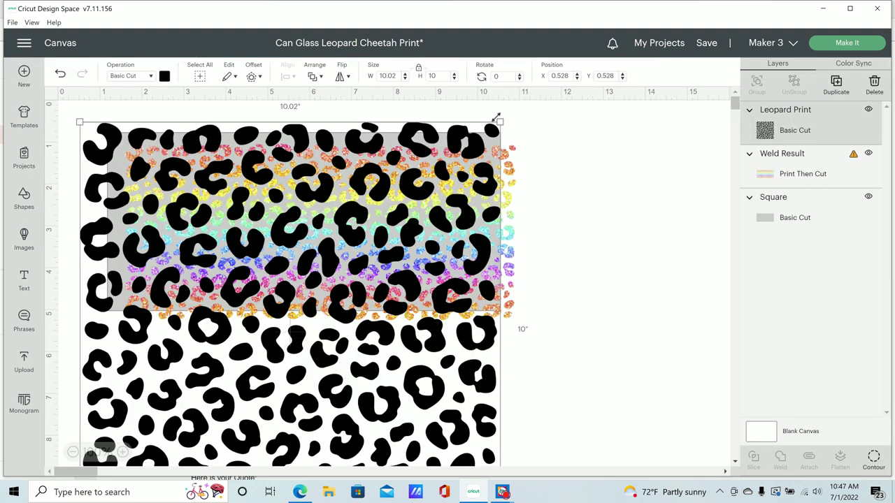
pyautogui.moveTo(499, 122); pyautogui.dragTo(244, 376)
pyautogui.moveTo(161, 420); pyautogui.dragTo(205, 219)
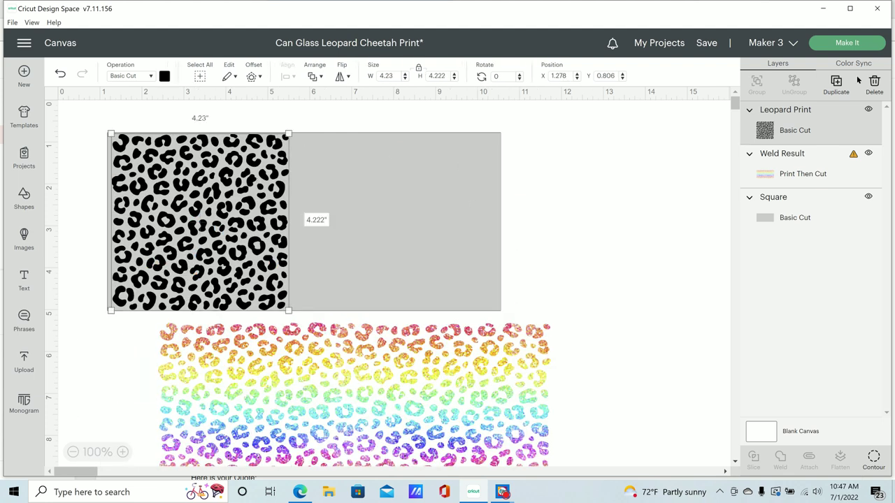
pyautogui.hotkey('ctrl', 'd')
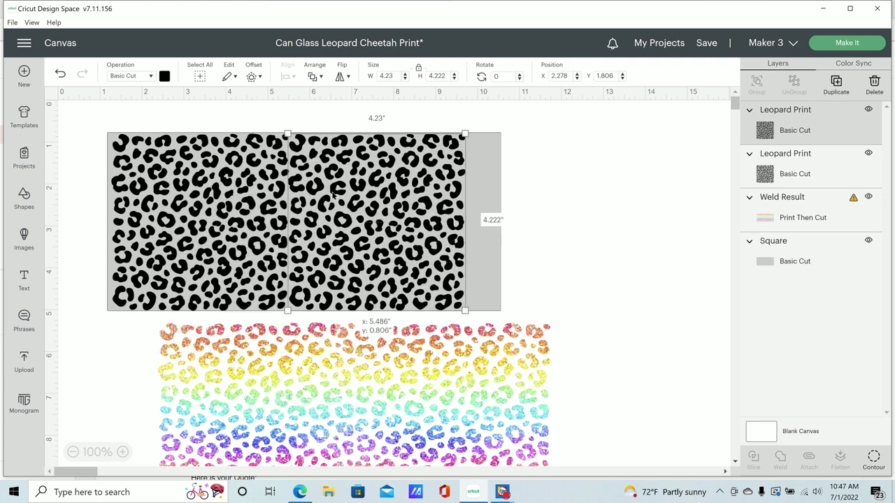
pyautogui.moveTo(332, 191); pyautogui.dragTo(331, 190)
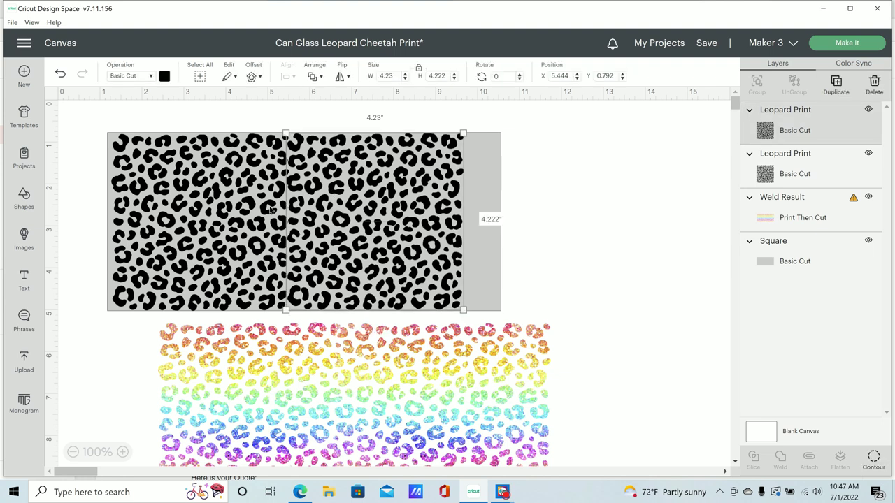
# - Weld the two leopard copies and stretch the result to 9.355 in wide
pyautogui.keyDown('shift'); pyautogui.click(249, 137); pyautogui.keyUp('shift')
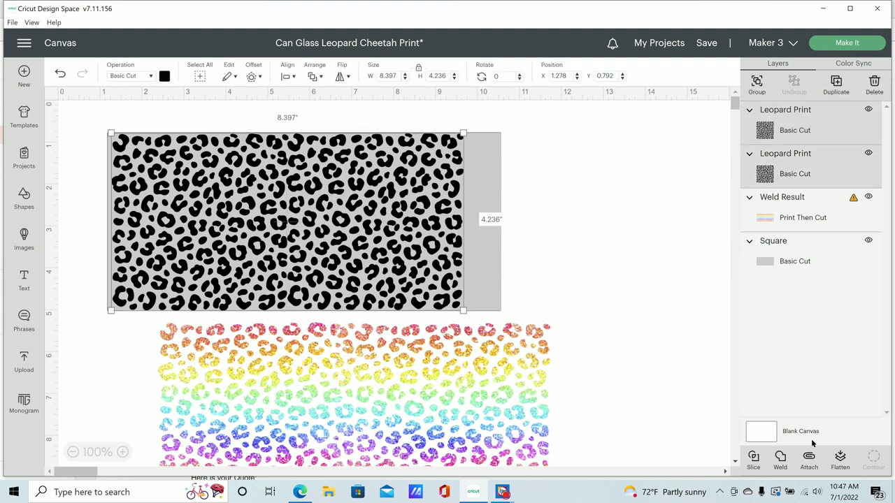
pyautogui.click(781, 461)
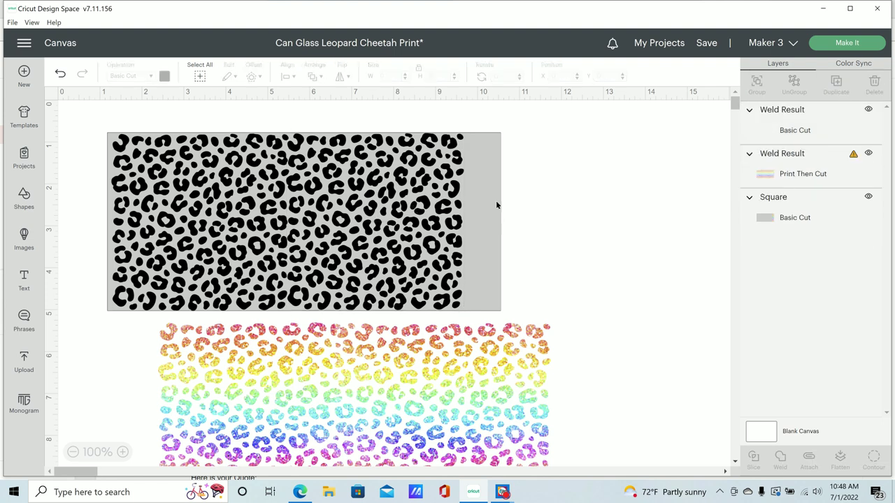
pyautogui.click(439, 234)
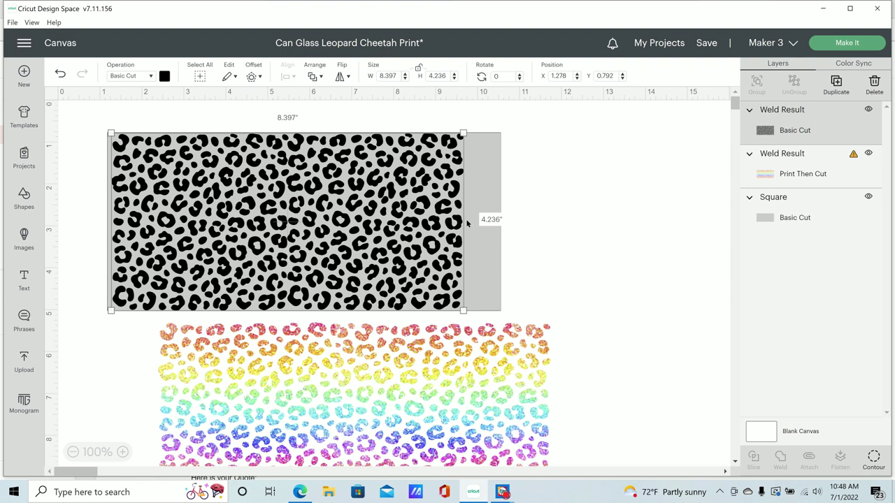
pyautogui.moveTo(463, 132); pyautogui.dragTo(499, 130)
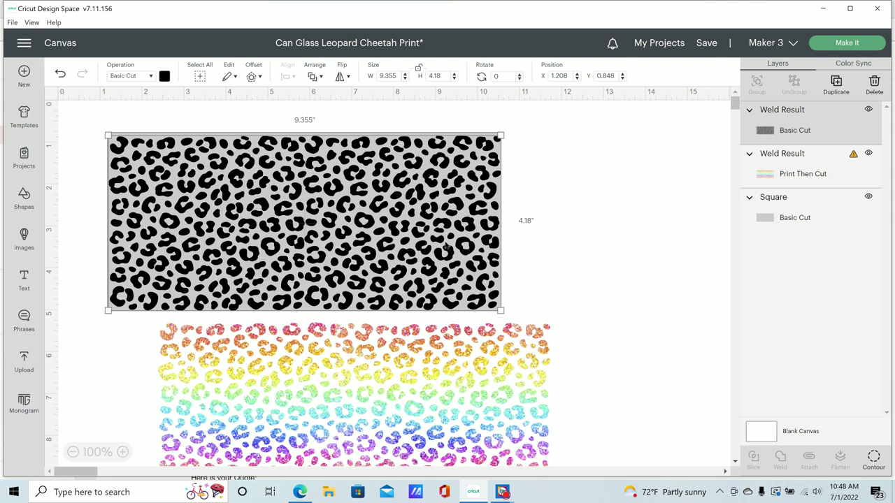
# - Delete the grey rectangle and rainbow print, then colour the welded leopard pattern pink
pyautogui.click(481, 354)
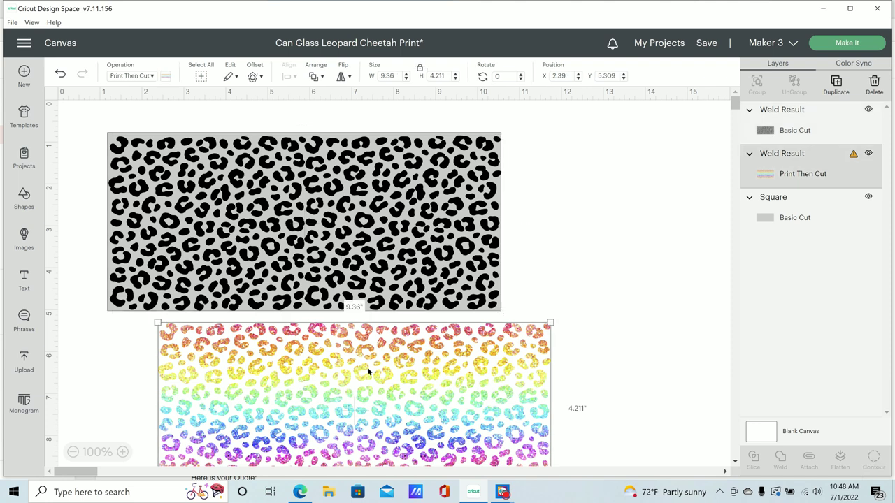
pyautogui.moveTo(408, 396); pyautogui.dragTo(399, 413)
pyautogui.click(490, 287)
pyautogui.moveTo(331, 187); pyautogui.dragTo(402, 210)
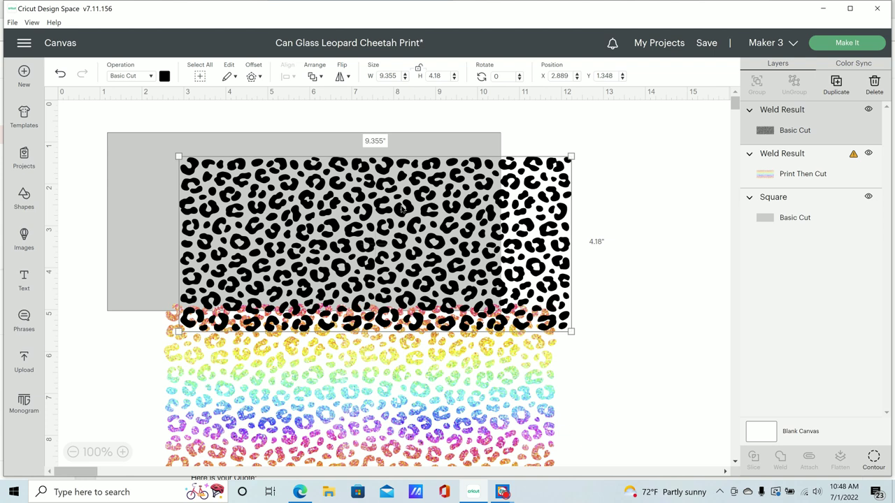
pyautogui.moveTo(367, 210); pyautogui.dragTo(333, 203)
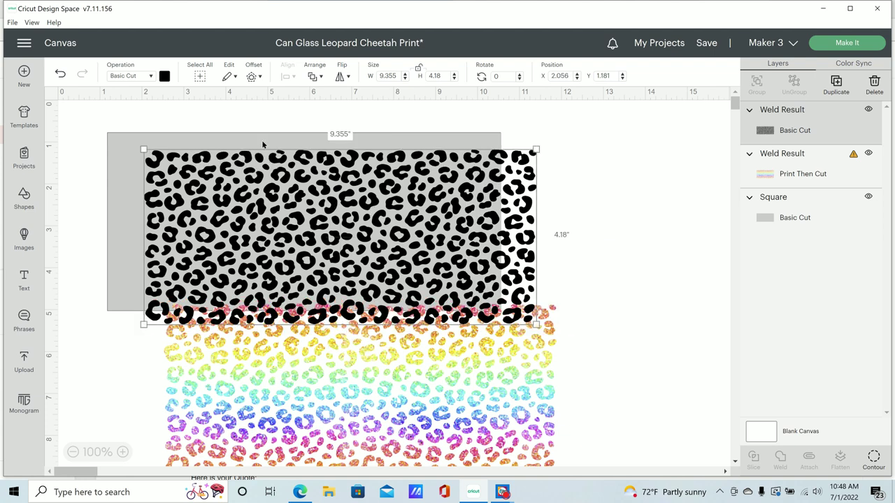
pyautogui.click(428, 264)
pyautogui.press('Delete')
pyautogui.click(429, 265)
pyautogui.click(277, 287)
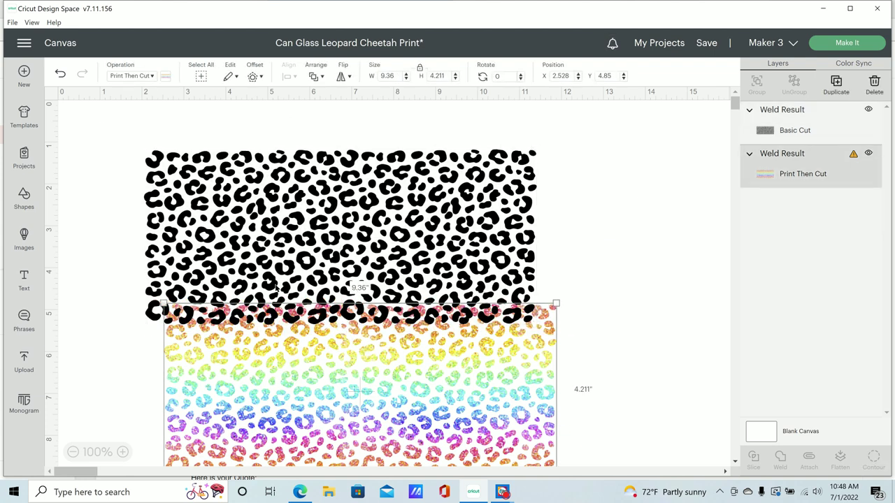
pyautogui.press('Delete')
pyautogui.click(164, 76)
pyautogui.click(176, 124)
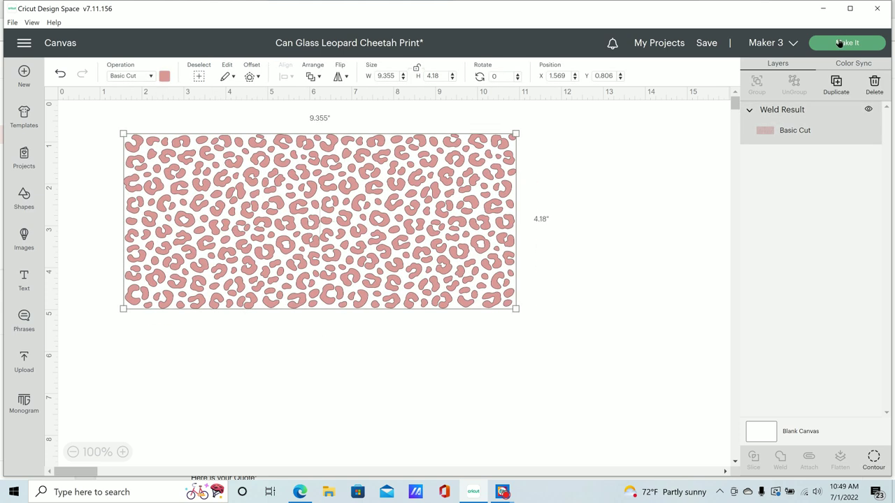
# - Prepare the leopard wrap to cut on a 12 x 12 in mat, placed at the top-left
pyautogui.click(841, 43)
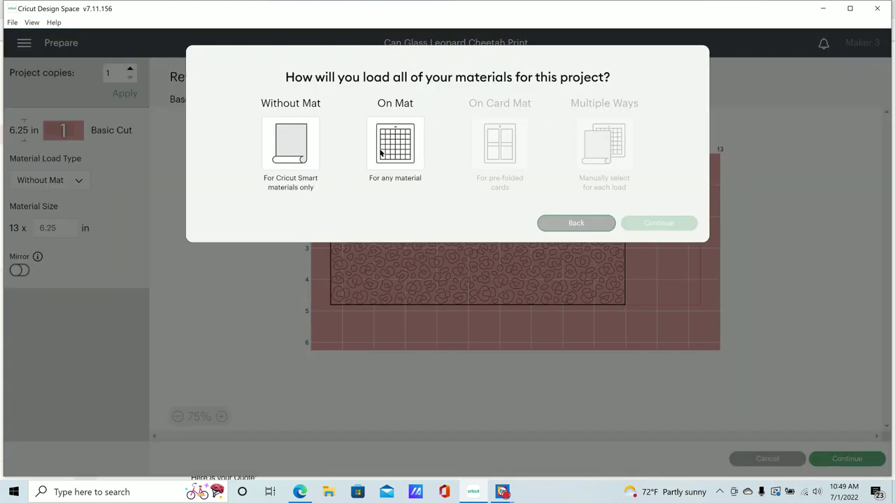
pyautogui.click(381, 153)
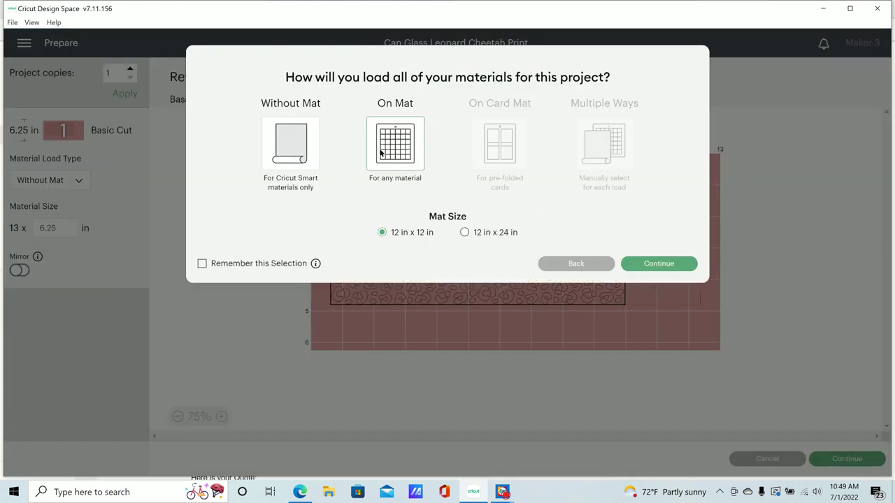
pyautogui.click(658, 263)
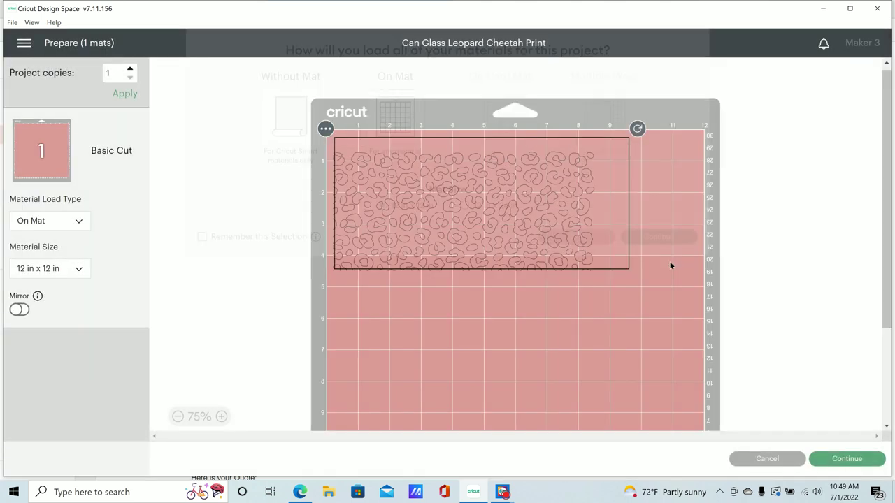
pyautogui.moveTo(539, 235); pyautogui.dragTo(527, 226)
pyautogui.scroll(-3, 488, 353)
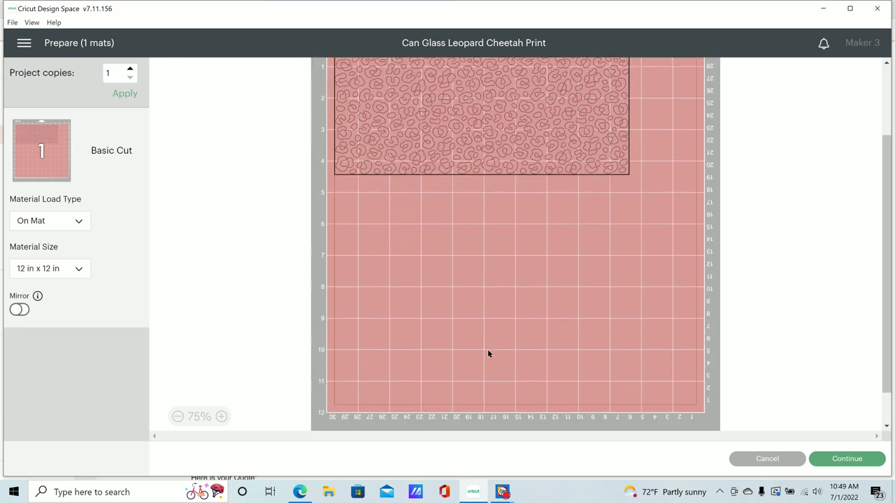
pyautogui.scroll(1, 488, 354)
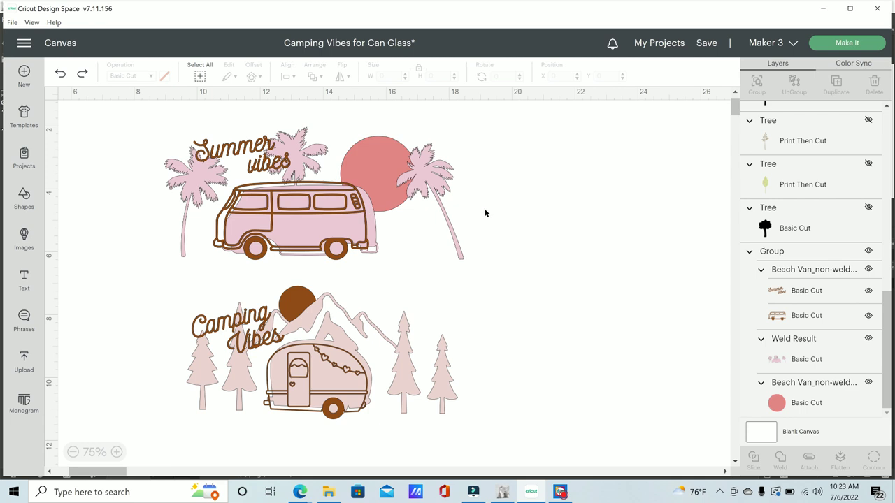
# - Hide the Camping Vibes camper design and select the Summer vibes group
pyautogui.click(321, 182)
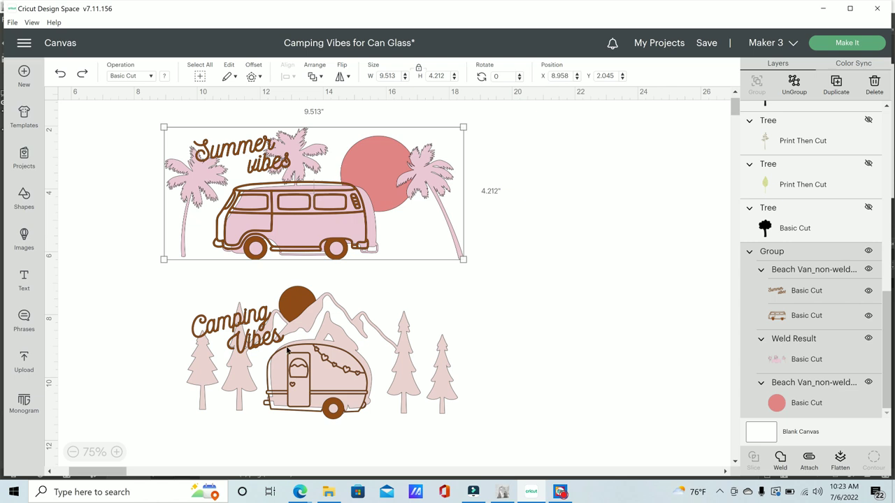
pyautogui.click(429, 373)
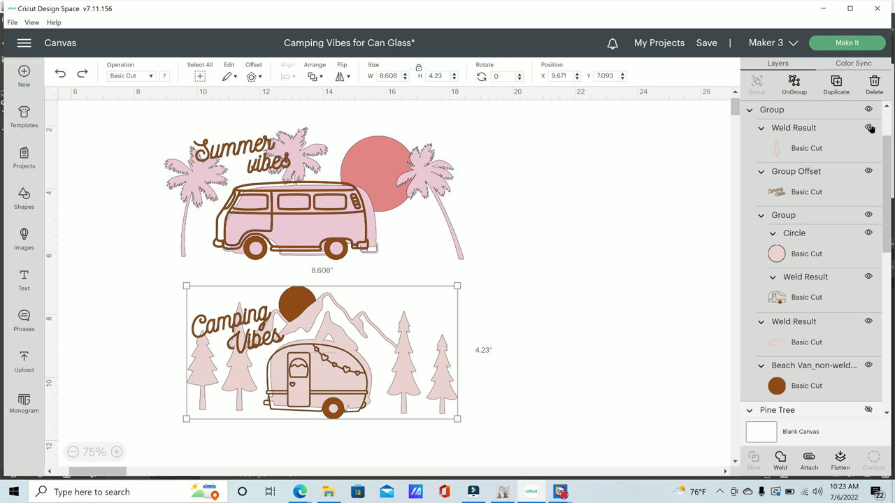
pyautogui.click(260, 189)
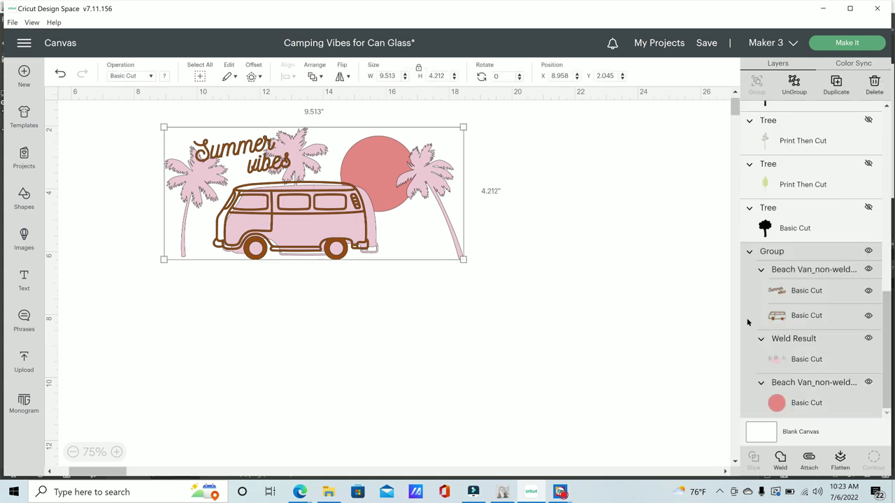
# - Recolour the Summer vibes lettering and van outline layers from brown to black
pyautogui.click(789, 300)
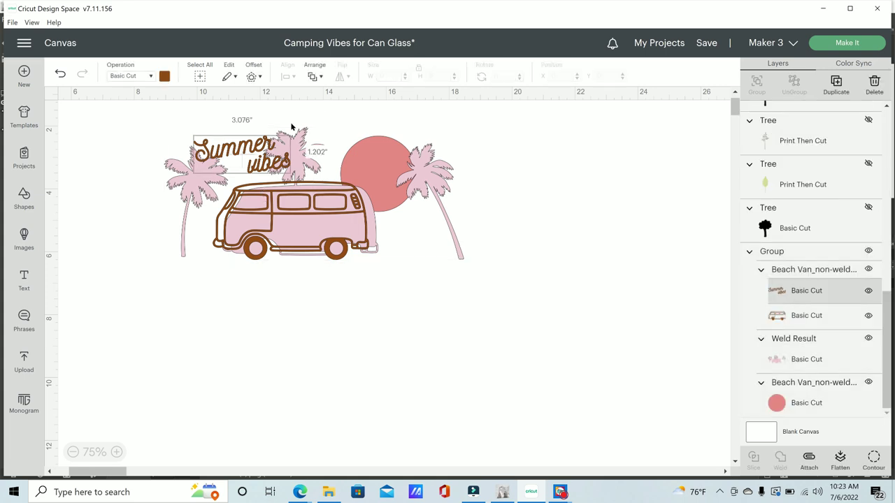
pyautogui.click(165, 77)
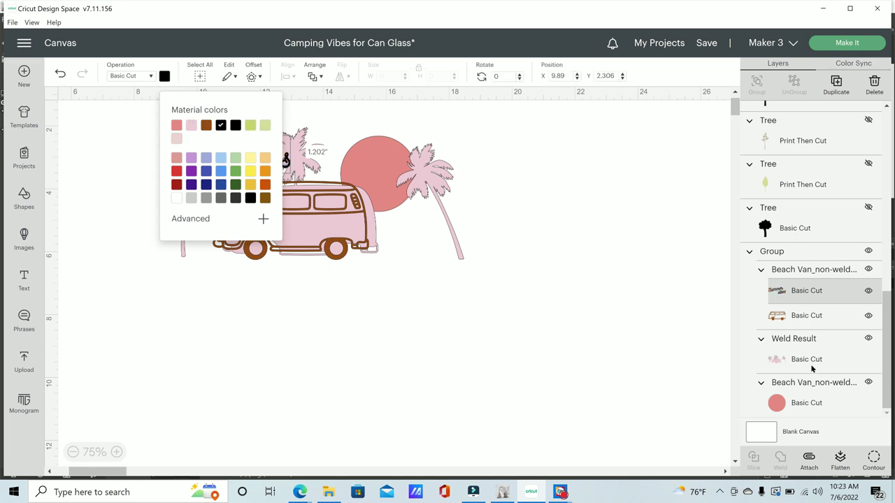
pyautogui.click(796, 324)
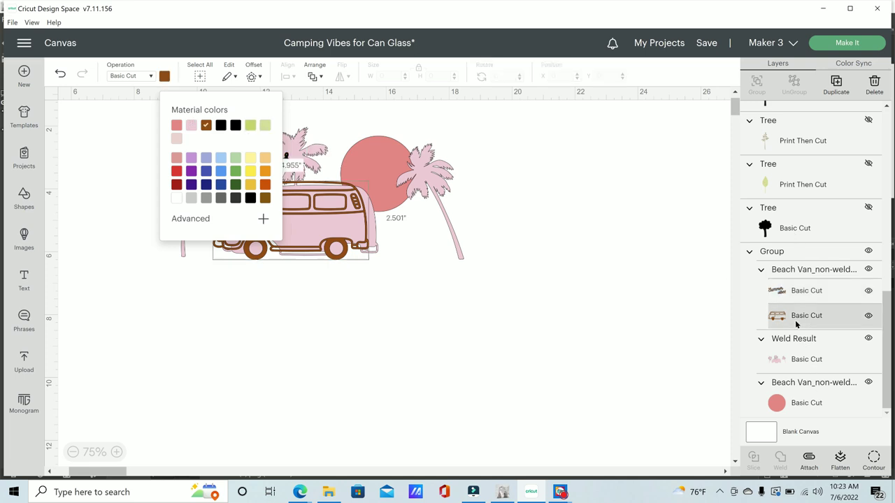
pyautogui.click(236, 127)
pyautogui.click(464, 330)
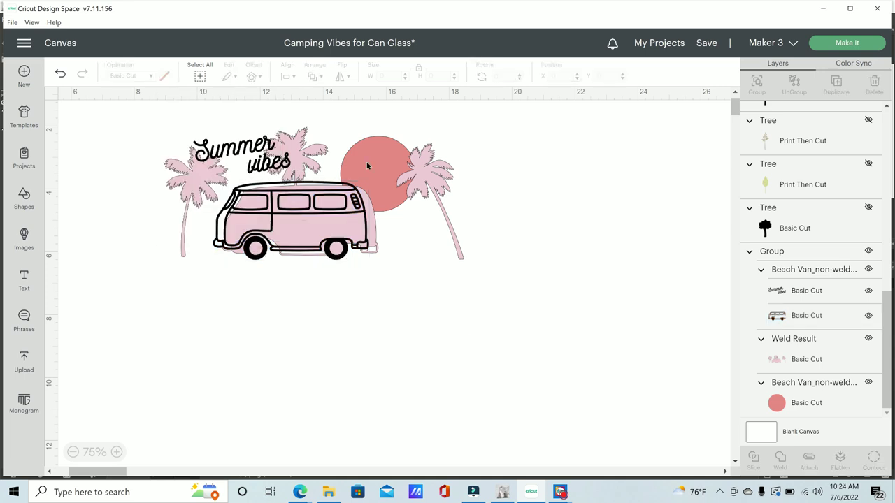